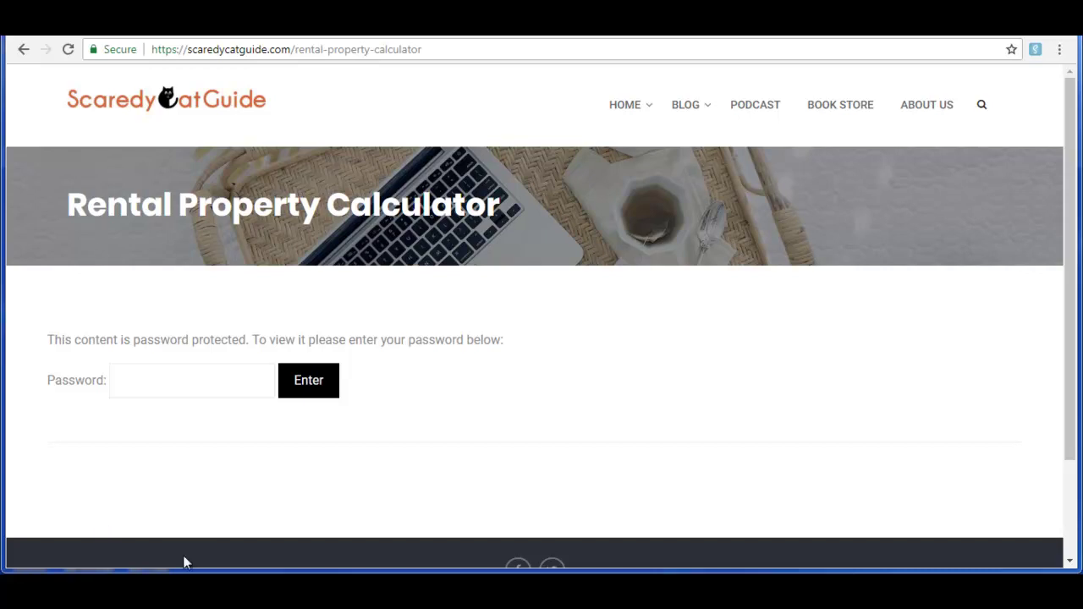
- Unlock the protected Rental Property Calculator page by entering the page password
{"action": "left_click", "coordinate": [138, 375]}
{"action": "type", "text": "********"}
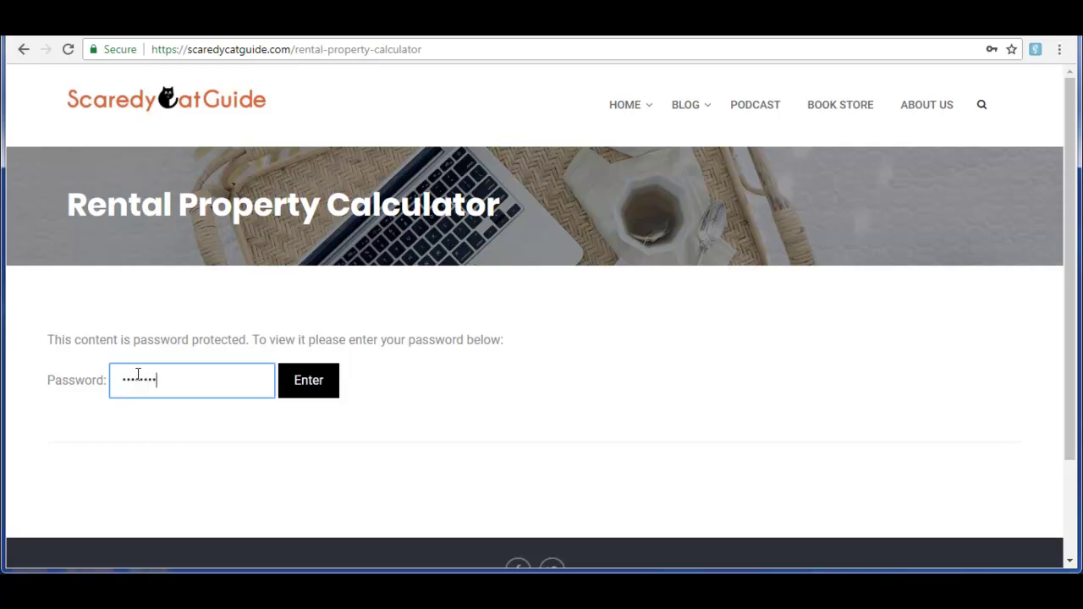
{"action": "left_click", "coordinate": [312, 387]}
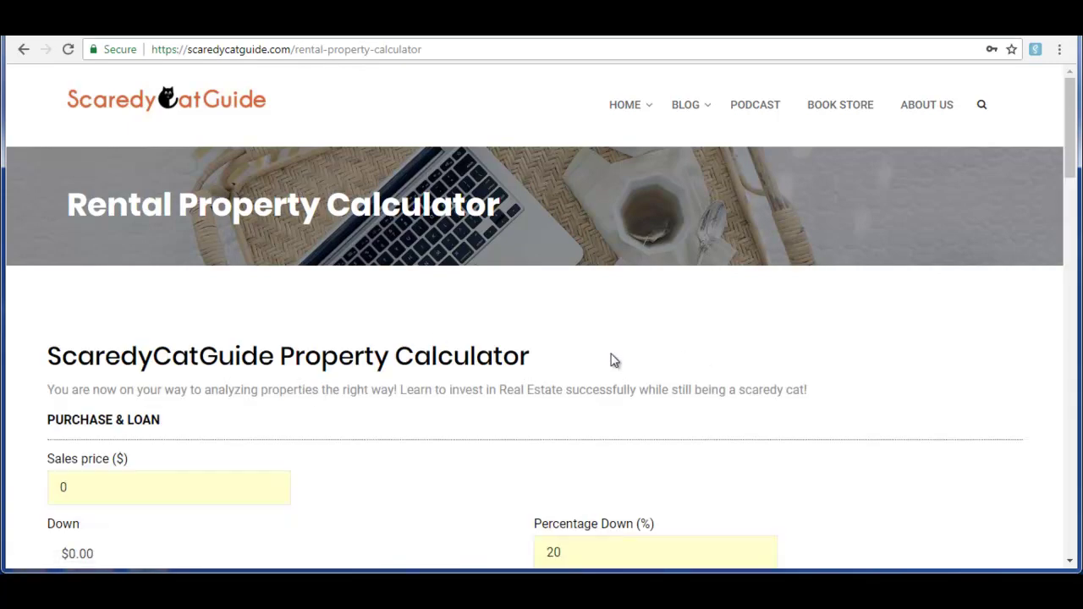
- Look through the calculator's Purchase & Loan and Revenue & Cost fields, and return to the sales price
{"action": "scroll", "coordinate": [641, 351], "scroll_direction": "down", "scroll_amount": 3}
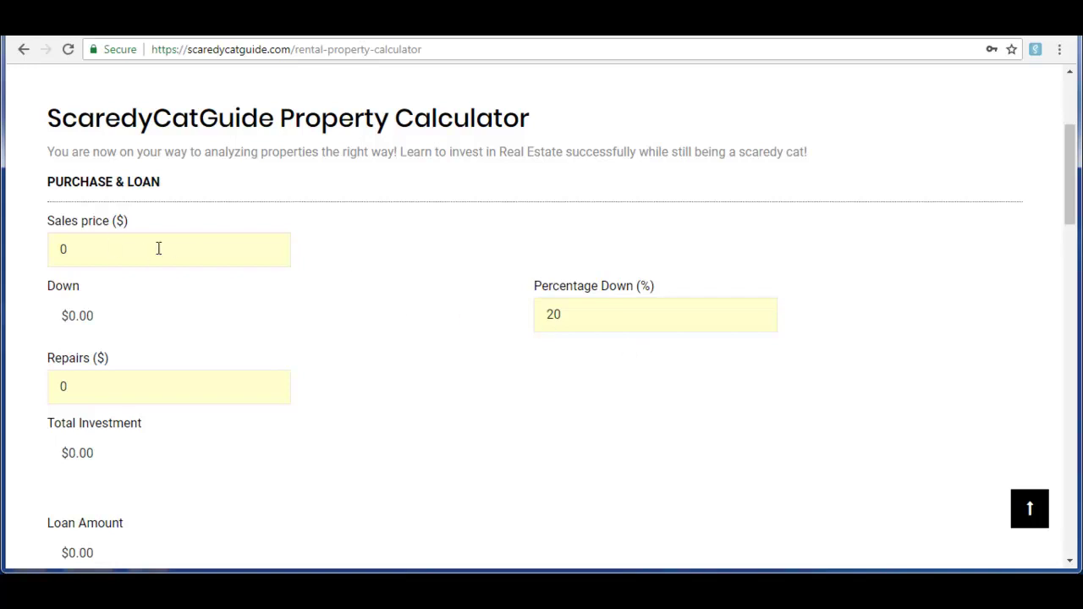
{"action": "scroll", "coordinate": [365, 312], "scroll_direction": "down", "scroll_amount": 2}
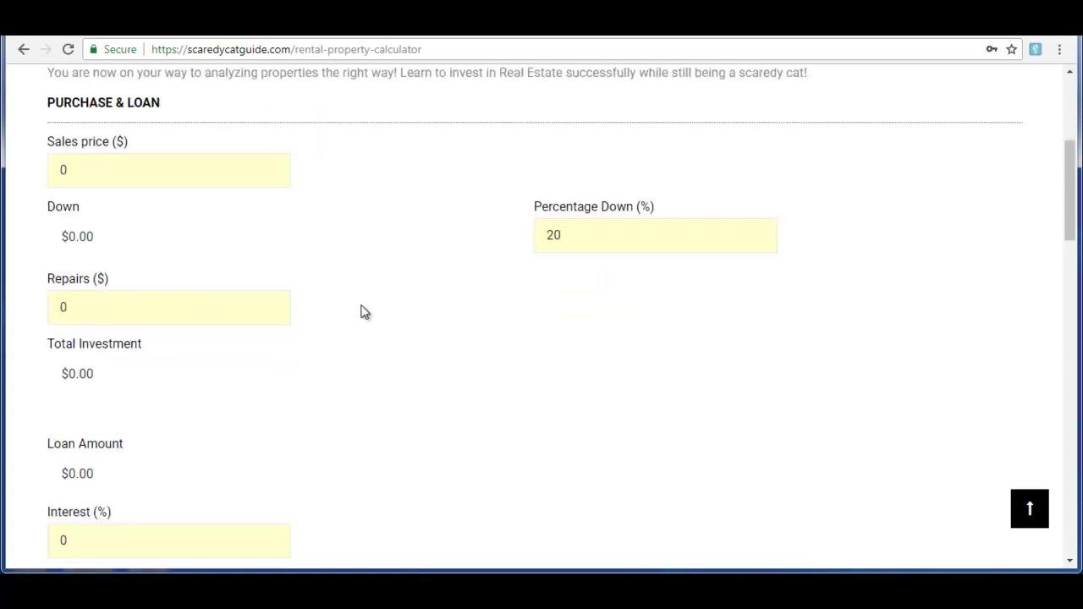
{"action": "scroll", "coordinate": [567, 178], "scroll_direction": "down", "scroll_amount": 3}
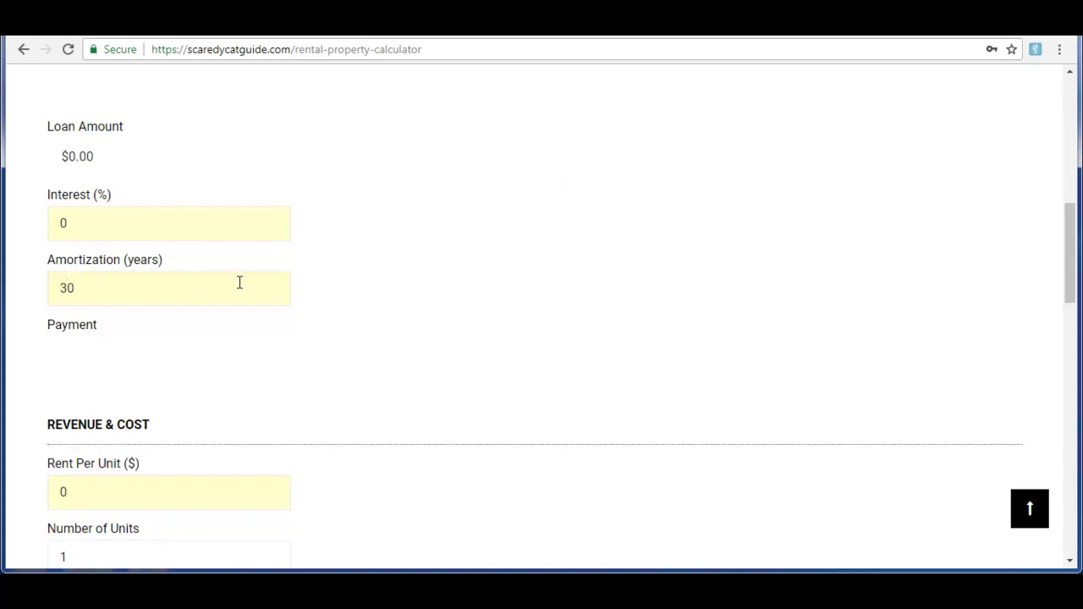
{"action": "scroll", "coordinate": [567, 257], "scroll_direction": "down", "scroll_amount": 3}
{"action": "scroll", "coordinate": [567, 251], "scroll_direction": "down", "scroll_amount": 3}
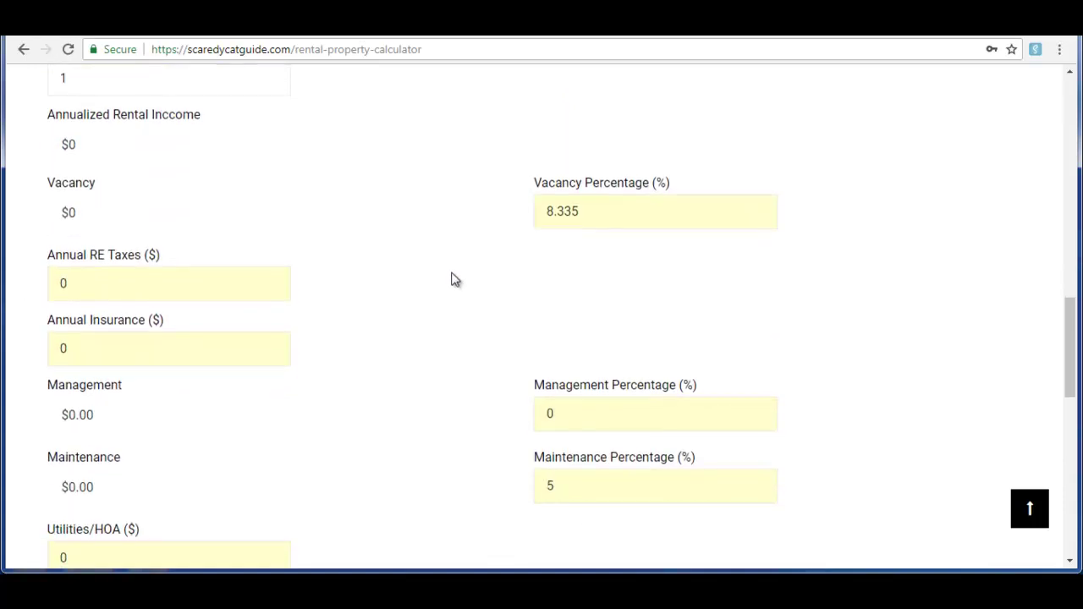
{"action": "scroll", "coordinate": [390, 273], "scroll_direction": "down", "scroll_amount": 2}
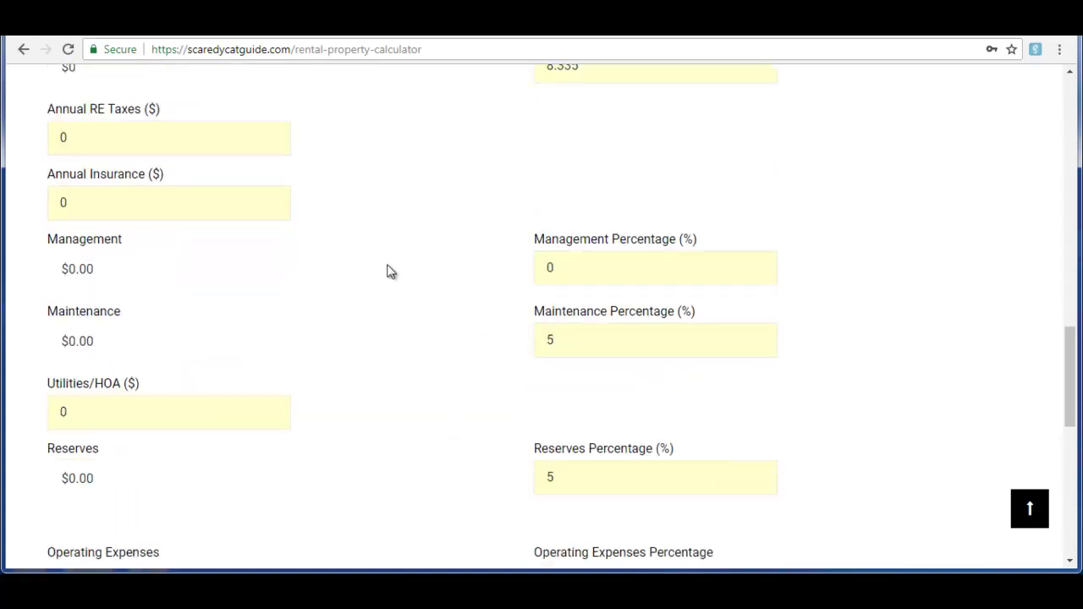
{"action": "scroll", "coordinate": [485, 385], "scroll_direction": "up", "scroll_amount": 8}
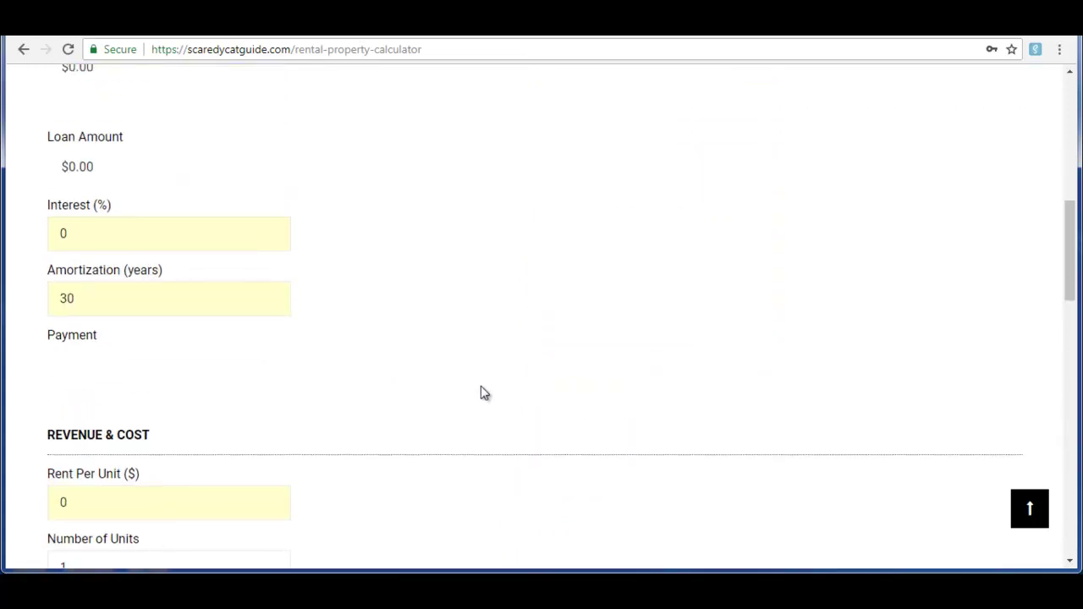
{"action": "scroll", "coordinate": [398, 350], "scroll_direction": "up", "scroll_amount": 3}
{"action": "scroll", "coordinate": [399, 350], "scroll_direction": "down", "scroll_amount": 1}
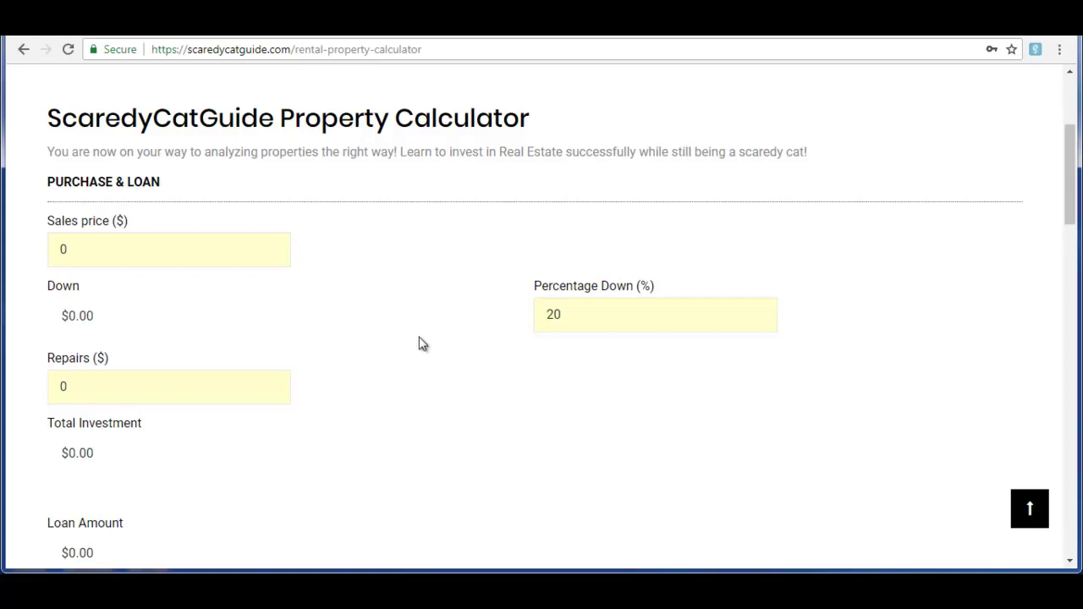
- Set the property's sales price to $190,000 in the Purchase & Loan section
{"action": "left_click", "coordinate": [206, 255]}
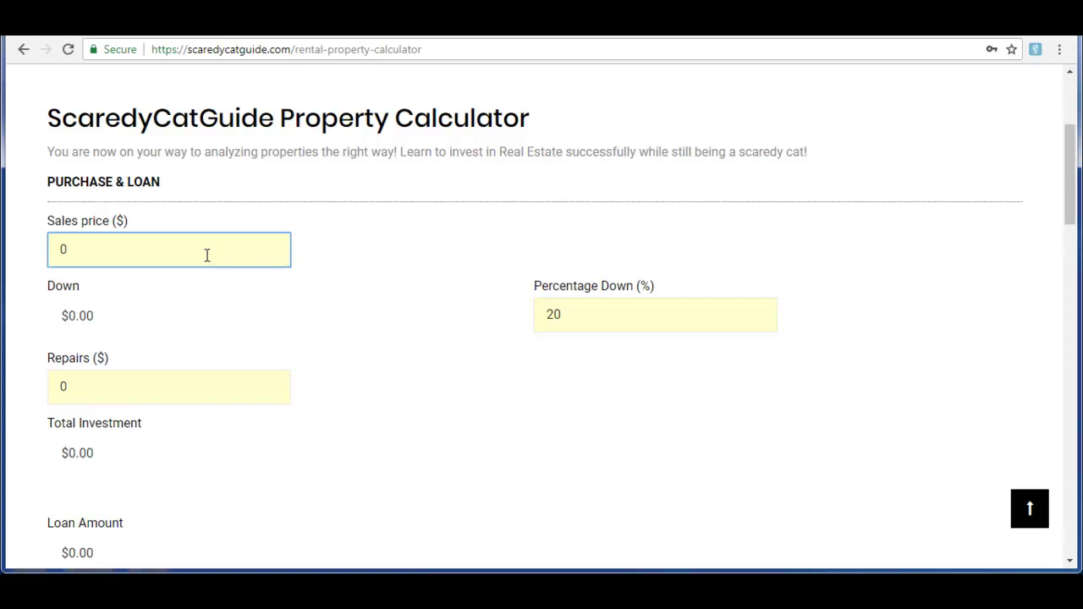
{"action": "key", "text": "BackSpace"}
{"action": "type", "text": "1900000"}
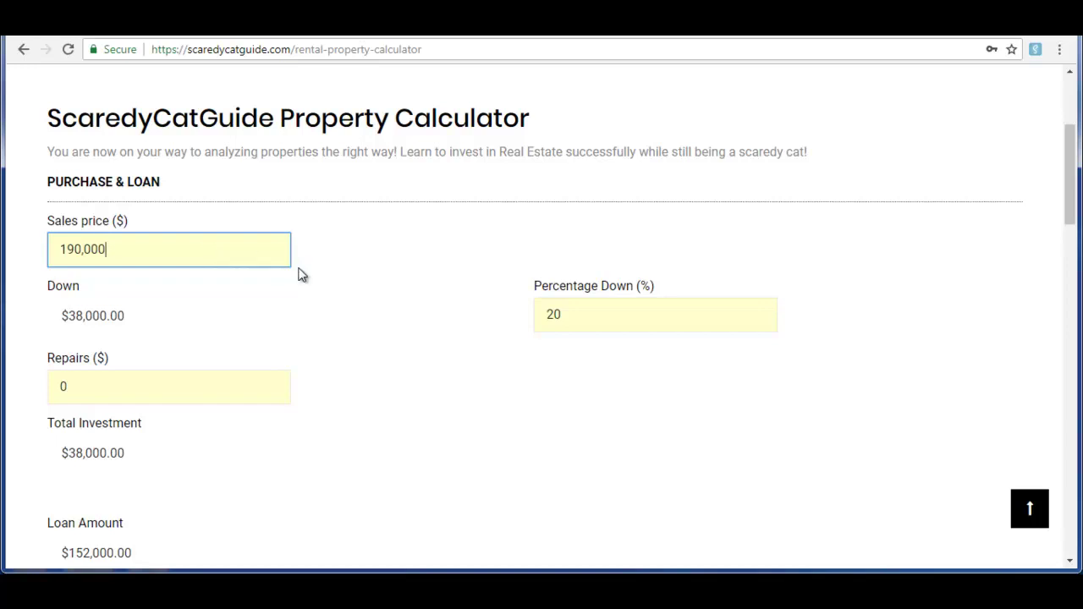
- Try a low down payment by setting Percentage Down to 3.5%
{"action": "scroll", "coordinate": [303, 274], "scroll_direction": "down", "scroll_amount": 1}
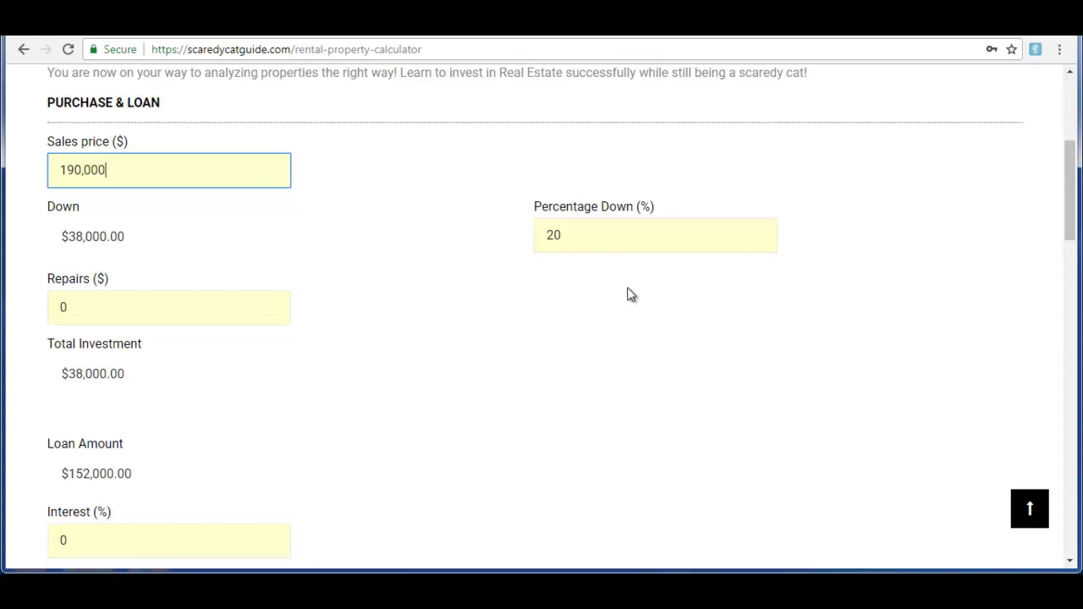
{"action": "left_click", "coordinate": [611, 237]}
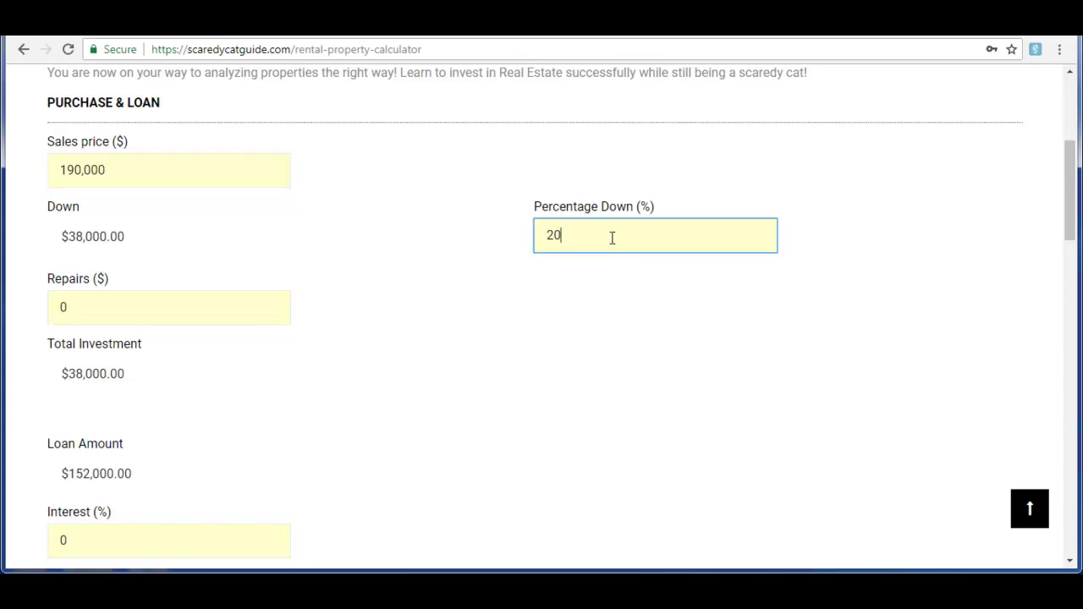
{"action": "key", "text": "BackSpace"}
{"action": "key", "text": "BackSpace"}
{"action": "type", "text": "3.5"}
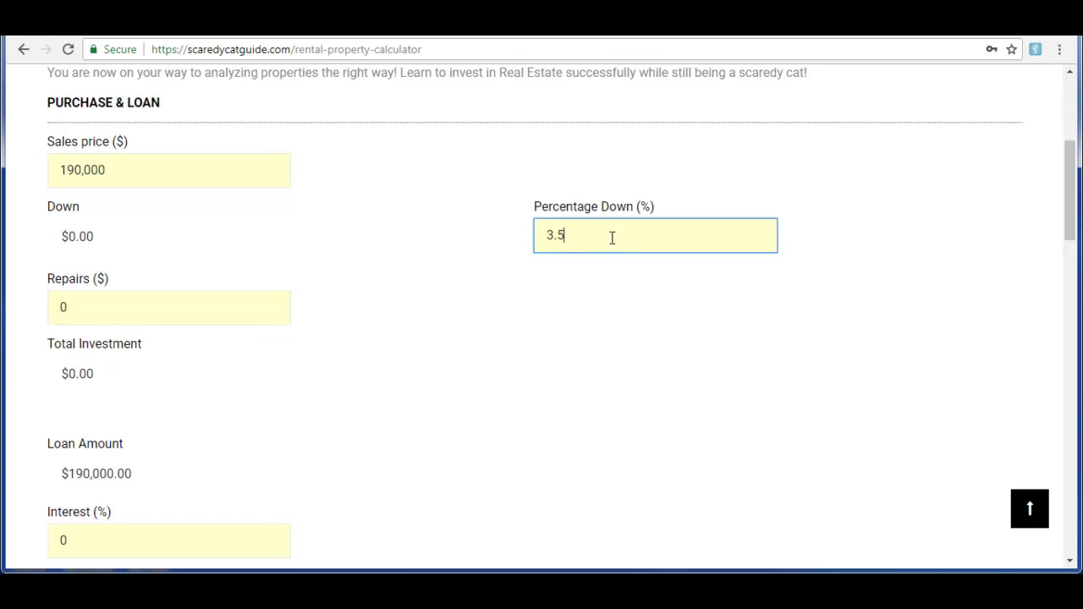
- Try an all-cash purchase by setting Percentage Down to 100%
{"action": "key", "text": "BackSpace"}
{"action": "key", "text": "BackSpace"}
{"action": "key", "text": "BackSpace"}
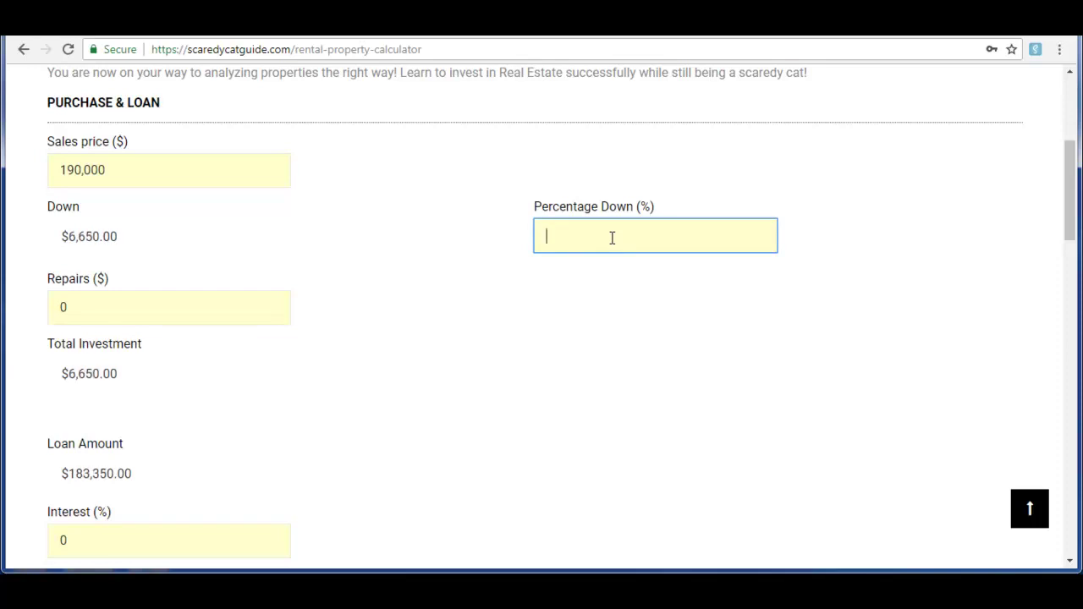
{"action": "type", "text": "1000"}
{"action": "key", "text": "BackSpace"}
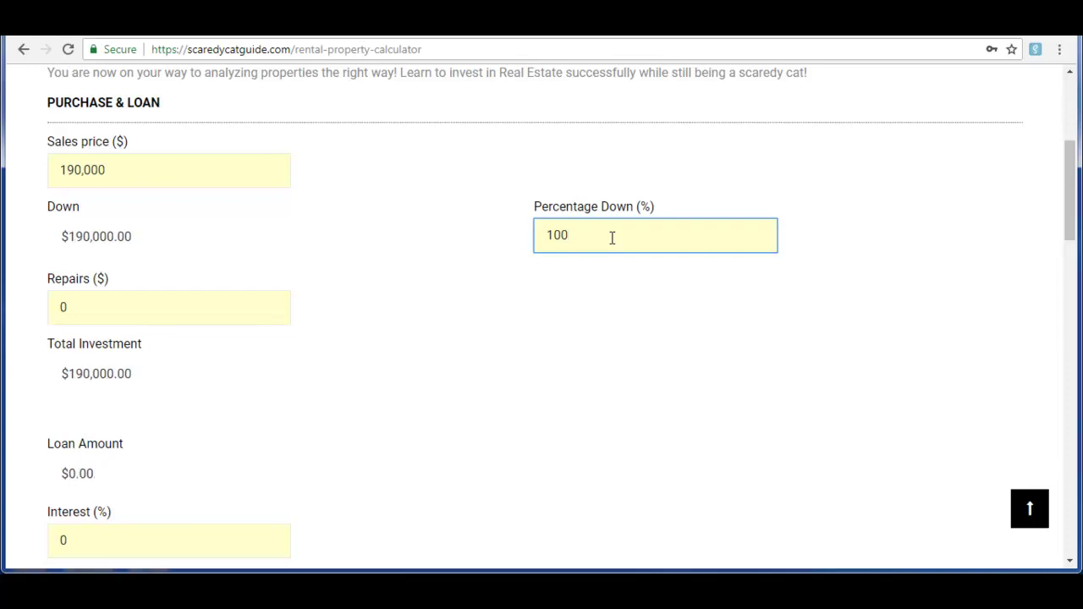
- Return Percentage Down to 20%
{"action": "key", "text": "BackSpace"}
{"action": "key", "text": "BackSpace"}
{"action": "key", "text": "BackSpace"}
{"action": "type", "text": "20"}
- Set the Repairs cost to $5,000
{"action": "left_click", "coordinate": [172, 309]}
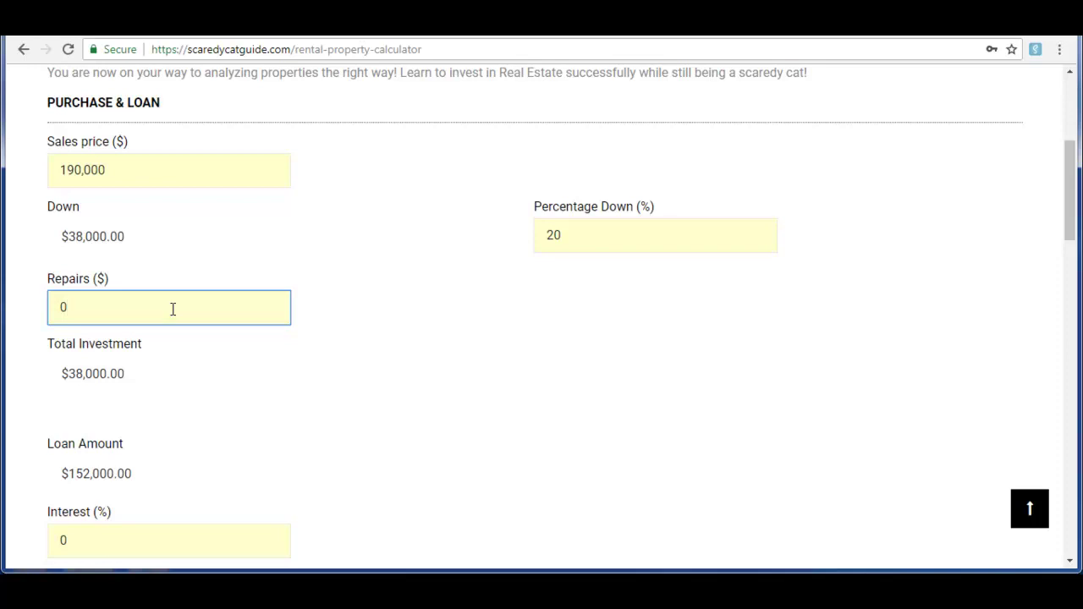
{"action": "type", "text": "50"}
{"action": "key", "text": "BackSpace"}
{"action": "key", "text": "BackSpace"}
{"action": "key", "text": "BackSpace"}
{"action": "type", "text": "5000"}
- Set the loan's interest rate to 5.5%
{"action": "scroll", "coordinate": [257, 301], "scroll_direction": "down", "scroll_amount": 2}
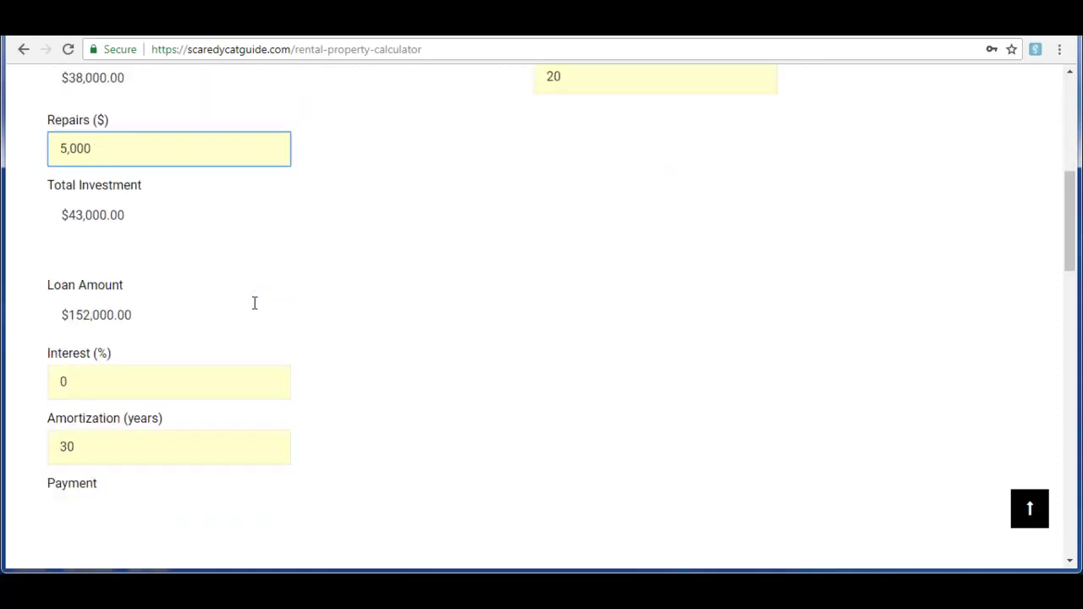
{"action": "left_click", "coordinate": [97, 391]}
{"action": "key", "text": "BackSpace"}
{"action": "type", "text": "5.5"}
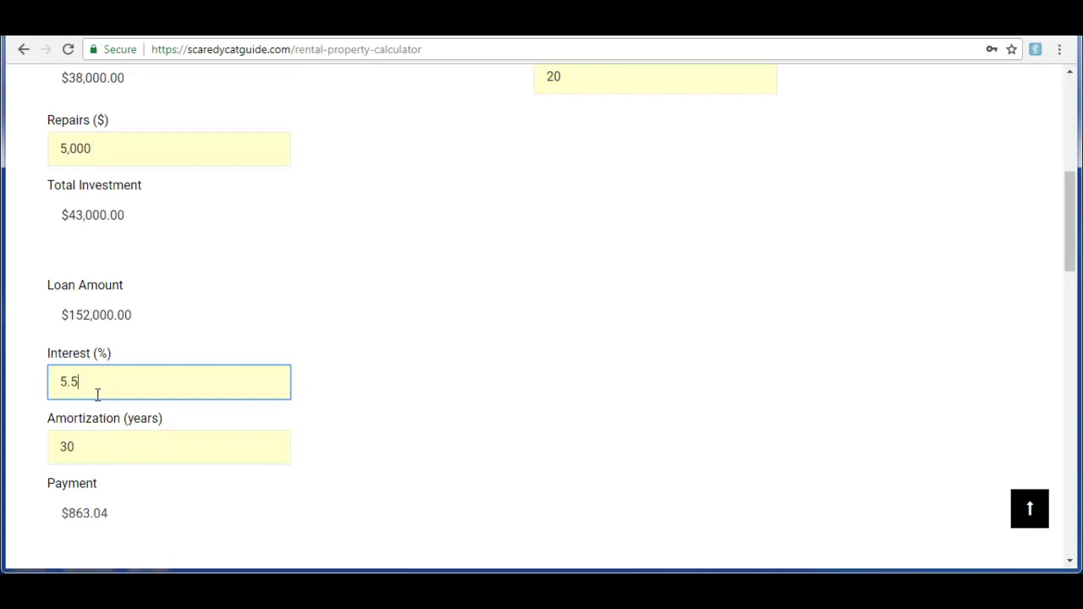
- Review the loan amount, amortization period and calculated payment in the Purchase & Loan section
{"action": "scroll", "coordinate": [478, 336], "scroll_direction": "down", "scroll_amount": 1}
{"action": "scroll", "coordinate": [478, 336], "scroll_direction": "down", "scroll_amount": 1}
{"action": "left_click", "coordinate": [403, 290]}
{"action": "scroll", "coordinate": [404, 290], "scroll_direction": "down", "scroll_amount": 1}
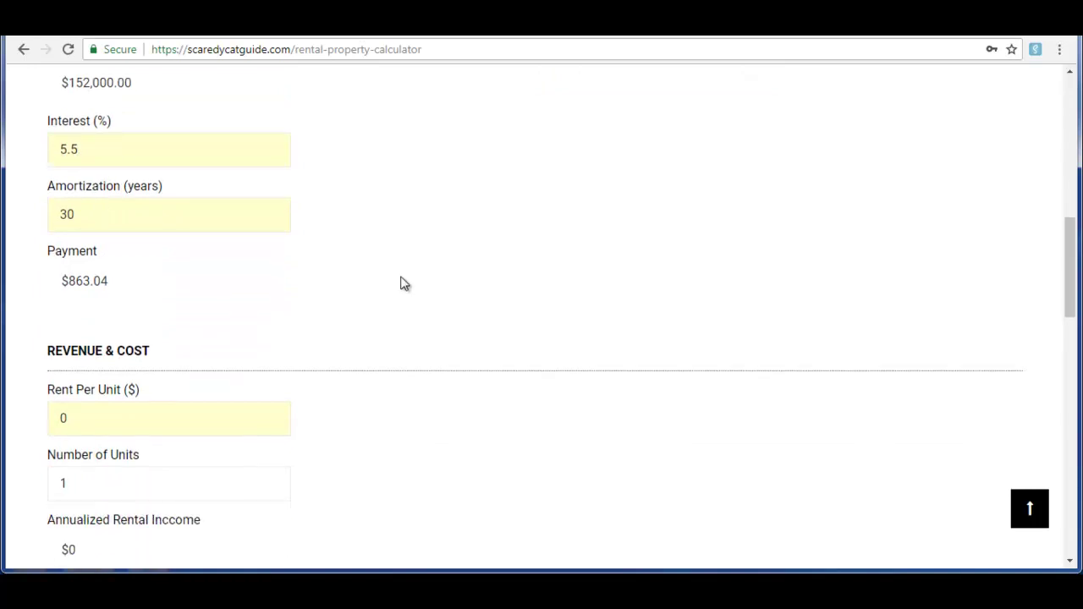
{"action": "scroll", "coordinate": [403, 291], "scroll_direction": "down", "scroll_amount": 1}
{"action": "scroll", "coordinate": [404, 213], "scroll_direction": "up", "scroll_amount": 2}
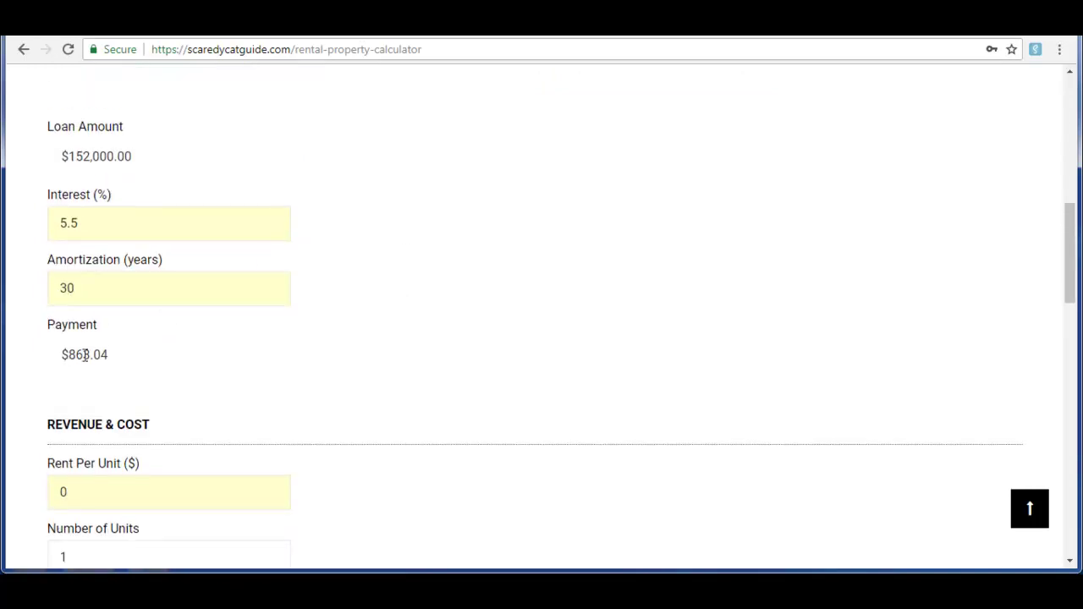
{"action": "scroll", "coordinate": [138, 358], "scroll_direction": "up", "scroll_amount": 3}
{"action": "scroll", "coordinate": [443, 263], "scroll_direction": "down", "scroll_amount": 4}
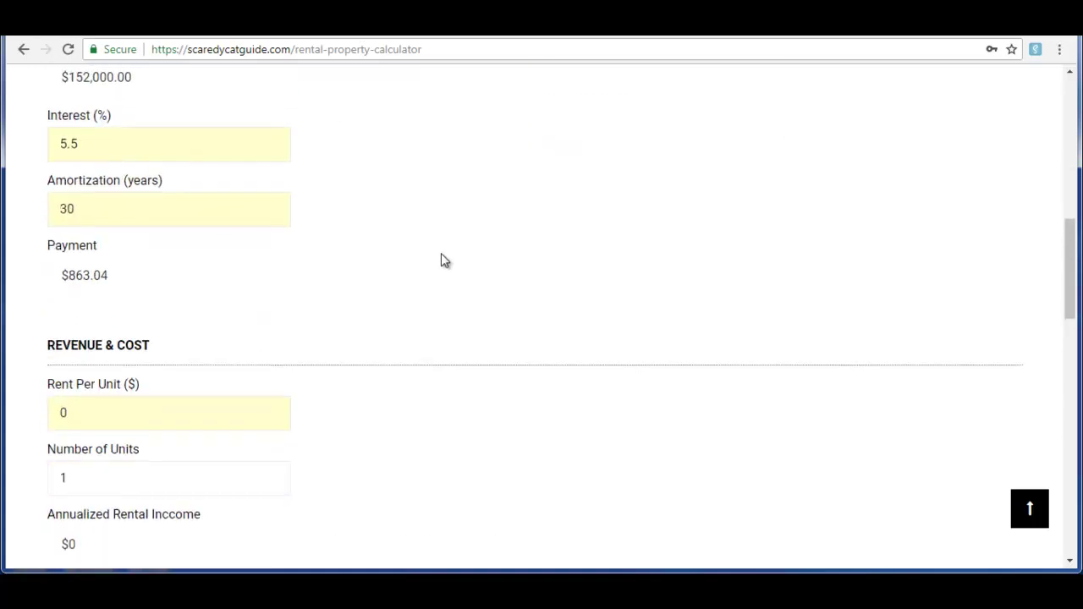
- Set Rent Per Unit to $1,950 in the Revenue & Cost section
{"action": "scroll", "coordinate": [443, 252], "scroll_direction": "down", "scroll_amount": 2}
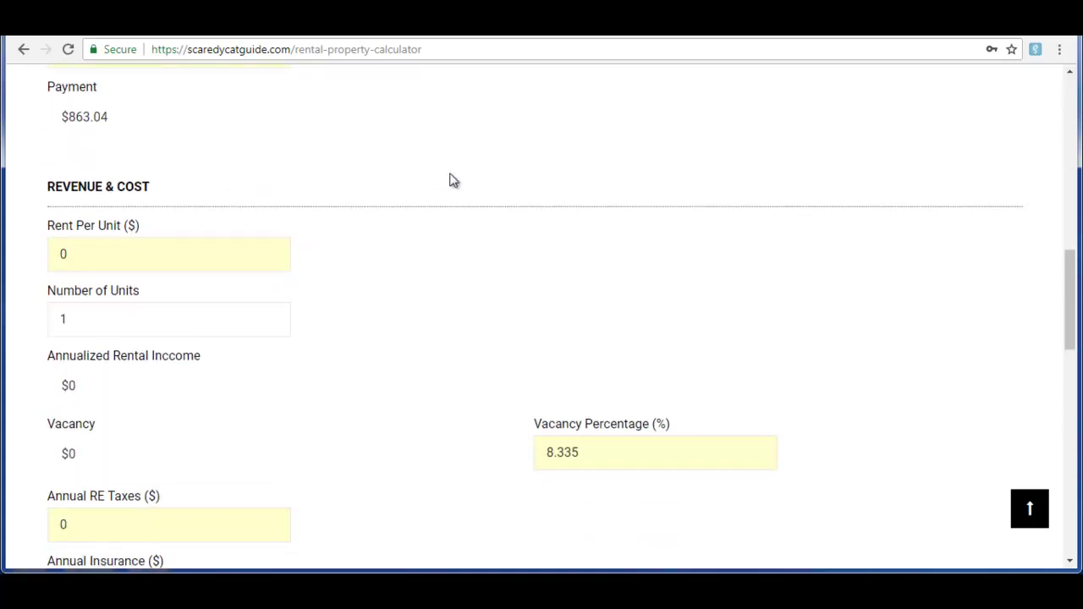
{"action": "left_click", "coordinate": [251, 256]}
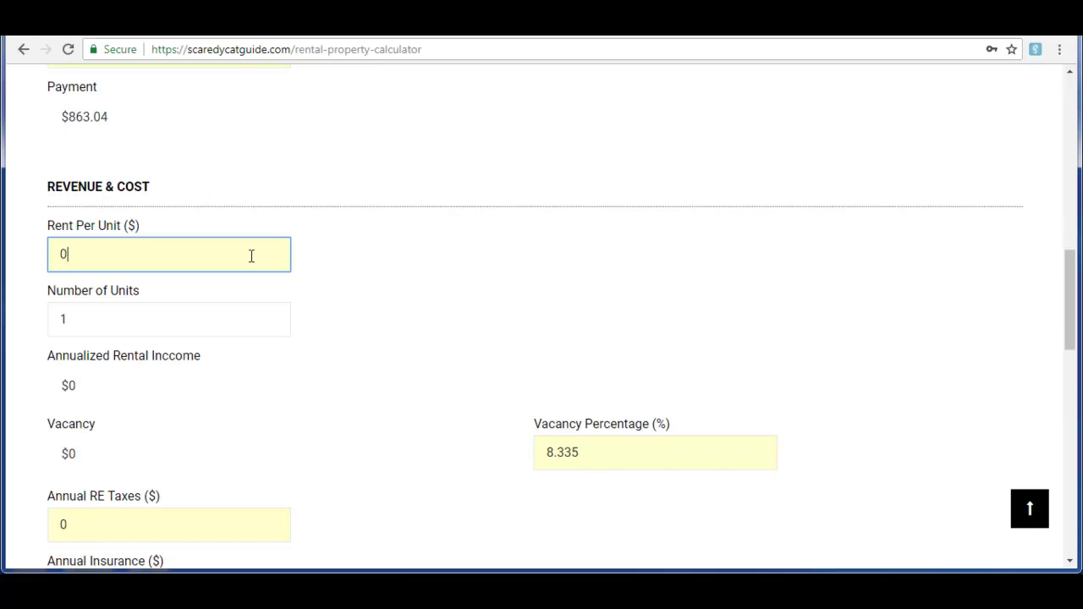
{"action": "key", "text": "BackSpace"}
{"action": "type", "text": "1950"}
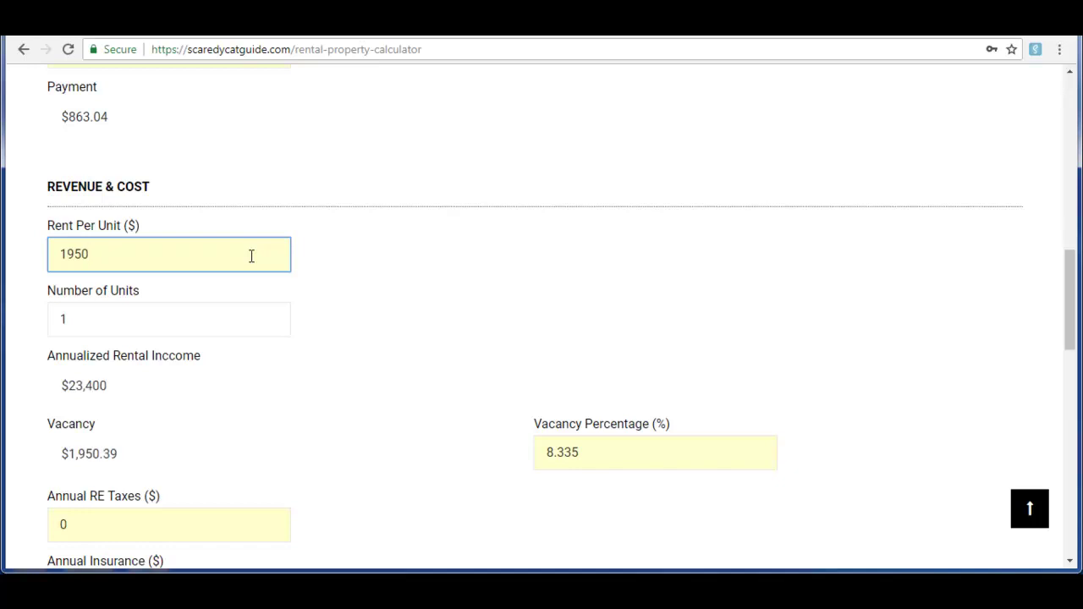
{"action": "left_click", "coordinate": [379, 286]}
- Check the number of units and vacancy percentage, and set Annual RE Taxes to $3,100
{"action": "scroll", "coordinate": [379, 286], "scroll_direction": "down", "scroll_amount": 1}
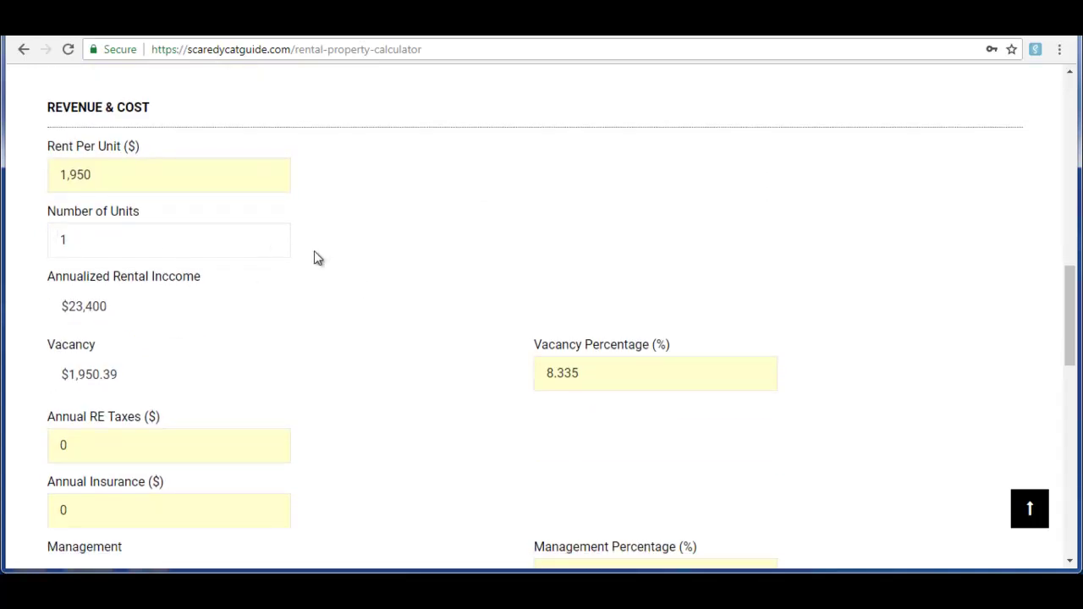
{"action": "scroll", "coordinate": [381, 226], "scroll_direction": "down", "scroll_amount": 1}
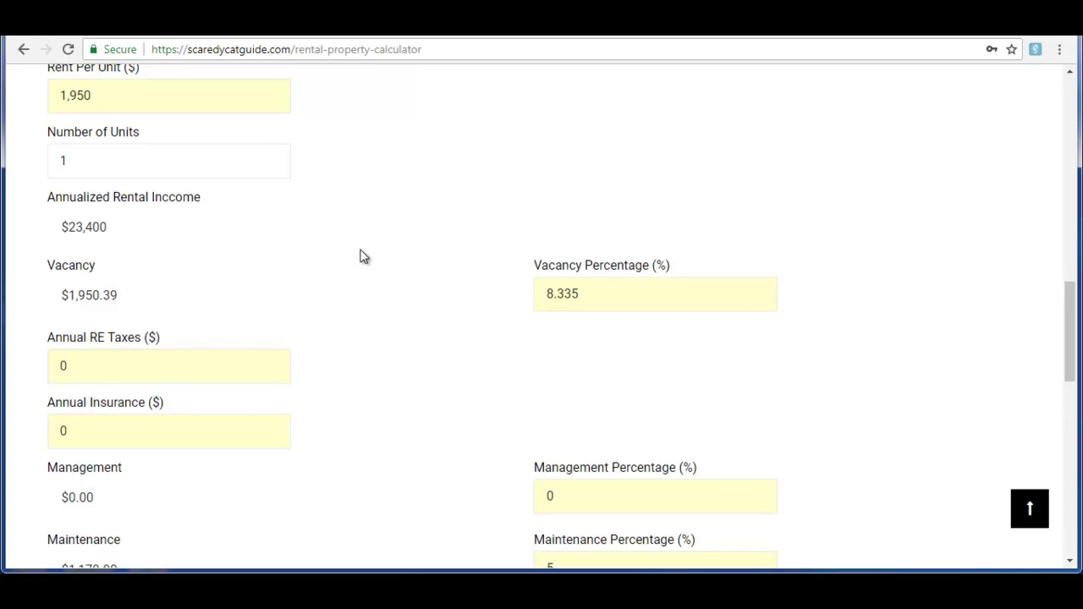
{"action": "left_click", "coordinate": [597, 293]}
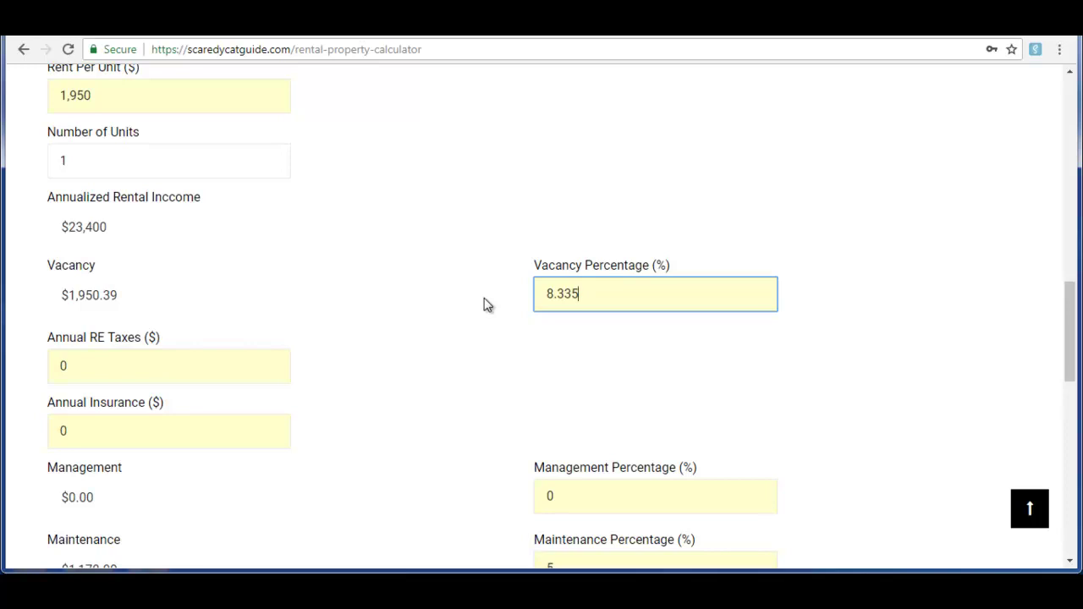
{"action": "left_click", "coordinate": [253, 368]}
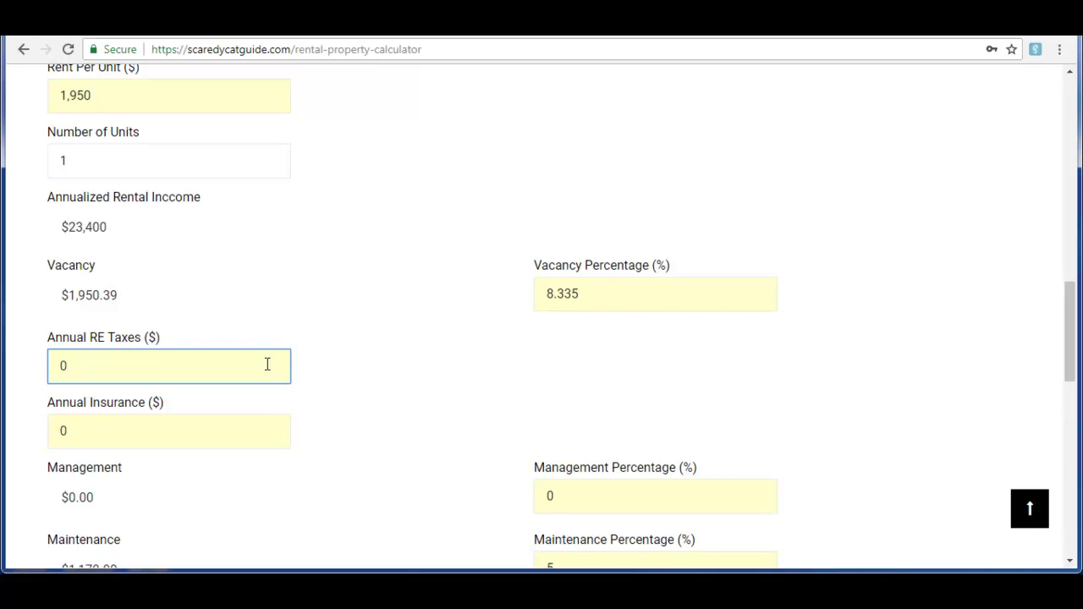
{"action": "key", "text": "BackSpace"}
{"action": "type", "text": "3100"}
- Set Annual Insurance to $2,000
{"action": "left_click", "coordinate": [245, 439]}
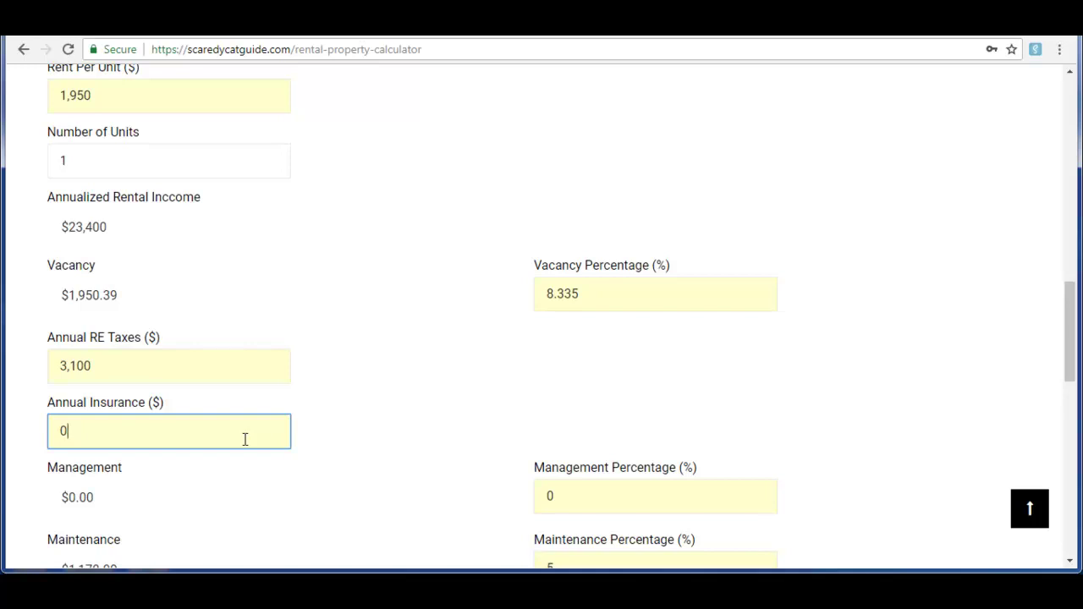
{"action": "key", "text": "BackSpace"}
{"action": "type", "text": "2000"}
- Try a property manager's fee by setting Management Percentage to 10%
{"action": "scroll", "coordinate": [343, 288], "scroll_direction": "down", "scroll_amount": 2}
{"action": "scroll", "coordinate": [349, 254], "scroll_direction": "down", "scroll_amount": 2}
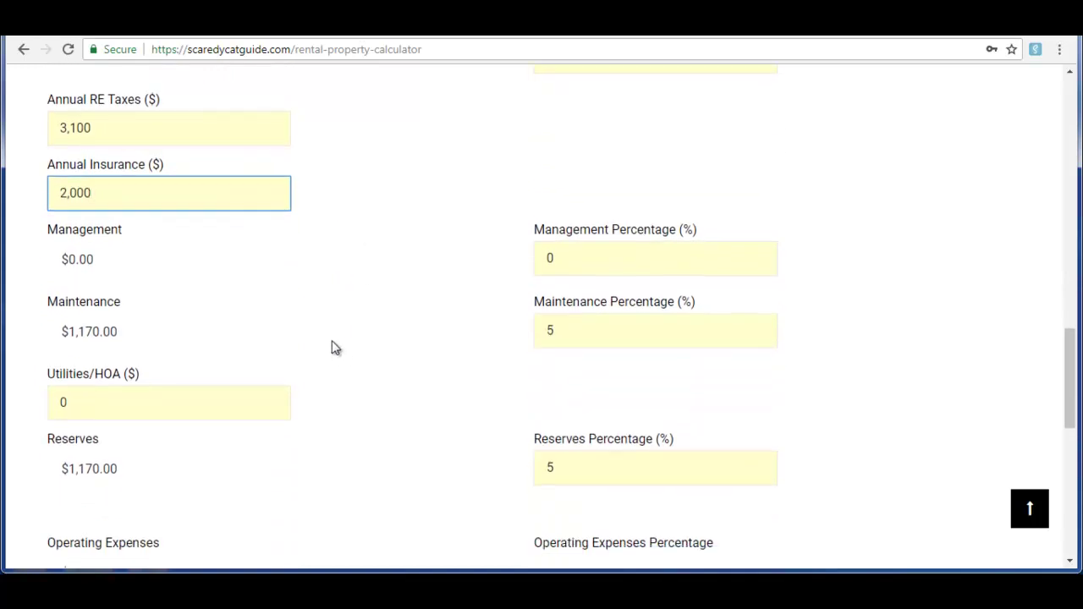
{"action": "left_click", "coordinate": [574, 258]}
{"action": "key", "text": "BackSpace"}
{"action": "type", "text": "10"}
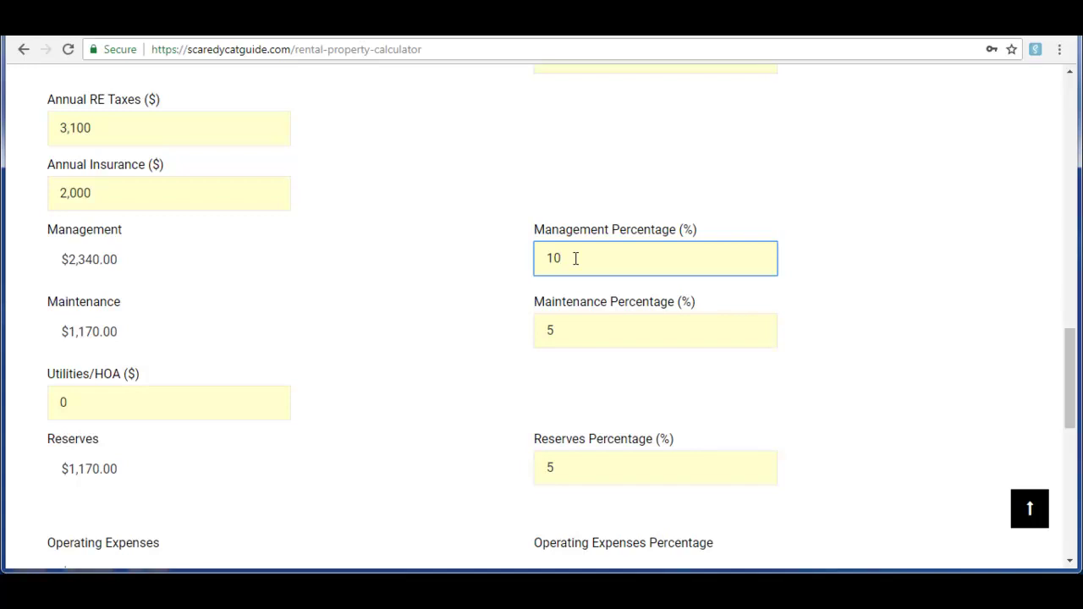
- Return Management Percentage to 0%
{"action": "key", "text": "BackSpace"}
{"action": "key", "text": "BackSpace"}
{"action": "type", "text": "0"}
{"action": "left_click", "coordinate": [850, 343]}
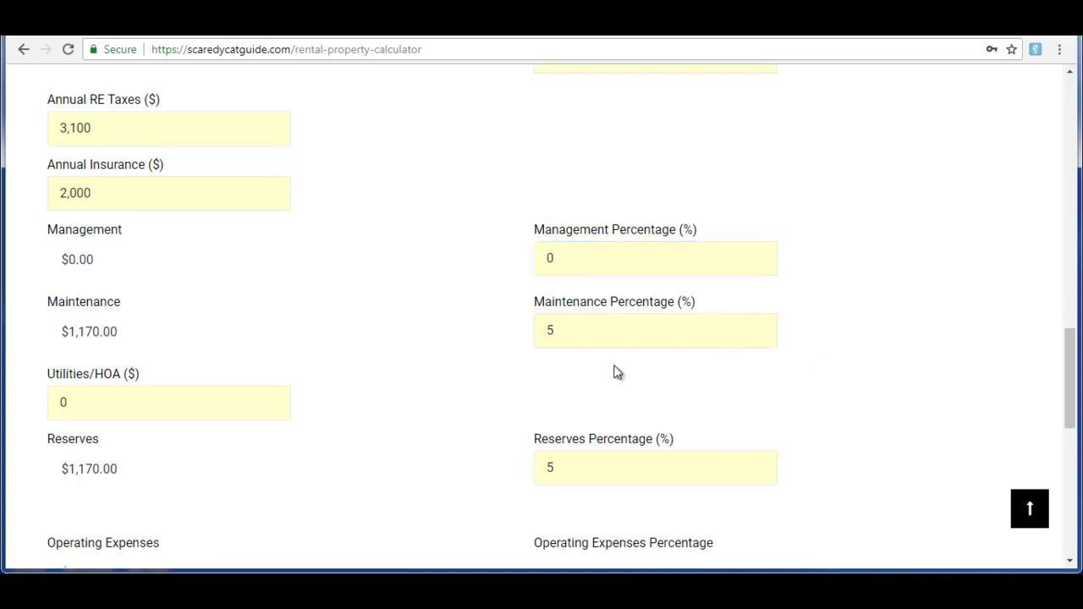
- Check the Maintenance Percentage, Utilities/HOA and Reserves Percentage entries among the property's operating costs
{"action": "left_click", "coordinate": [607, 333]}
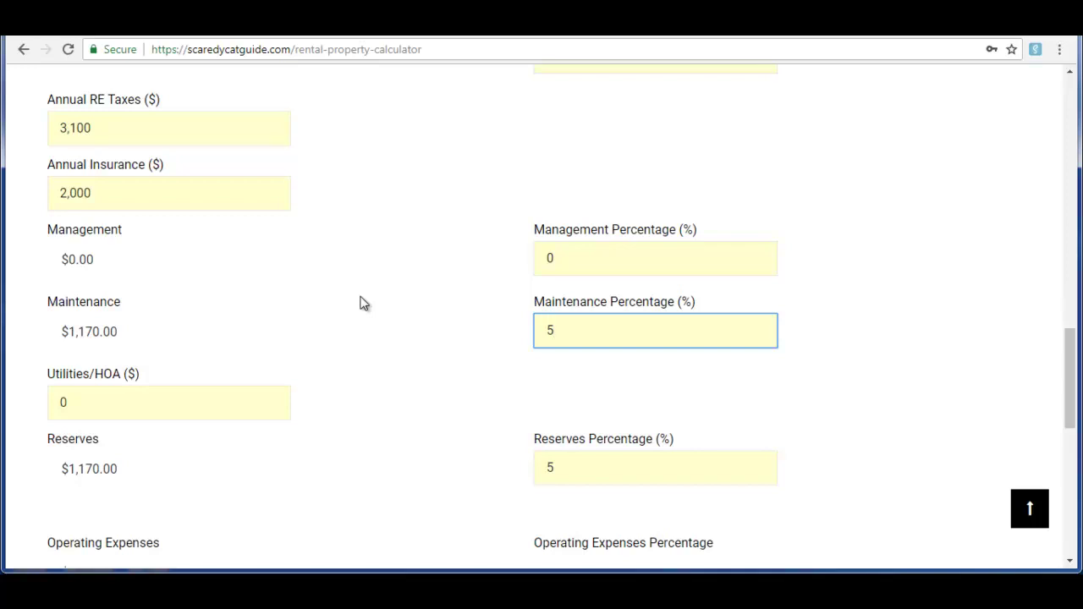
{"action": "scroll", "coordinate": [360, 305], "scroll_direction": "down", "scroll_amount": 1}
{"action": "left_click", "coordinate": [175, 329]}
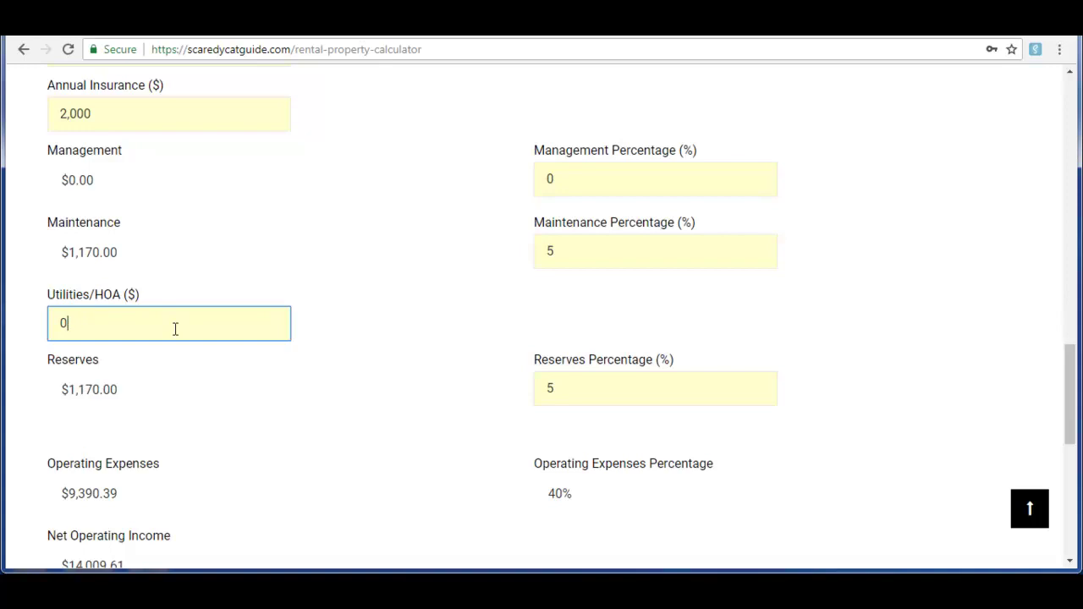
{"action": "left_click", "coordinate": [626, 382]}
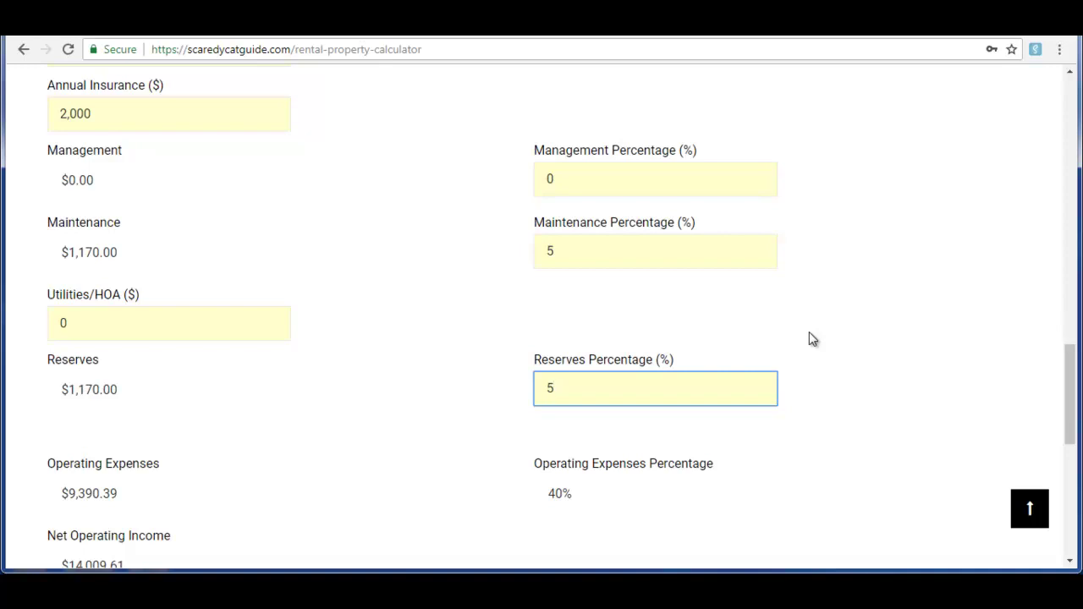
{"action": "left_click", "coordinate": [425, 289]}
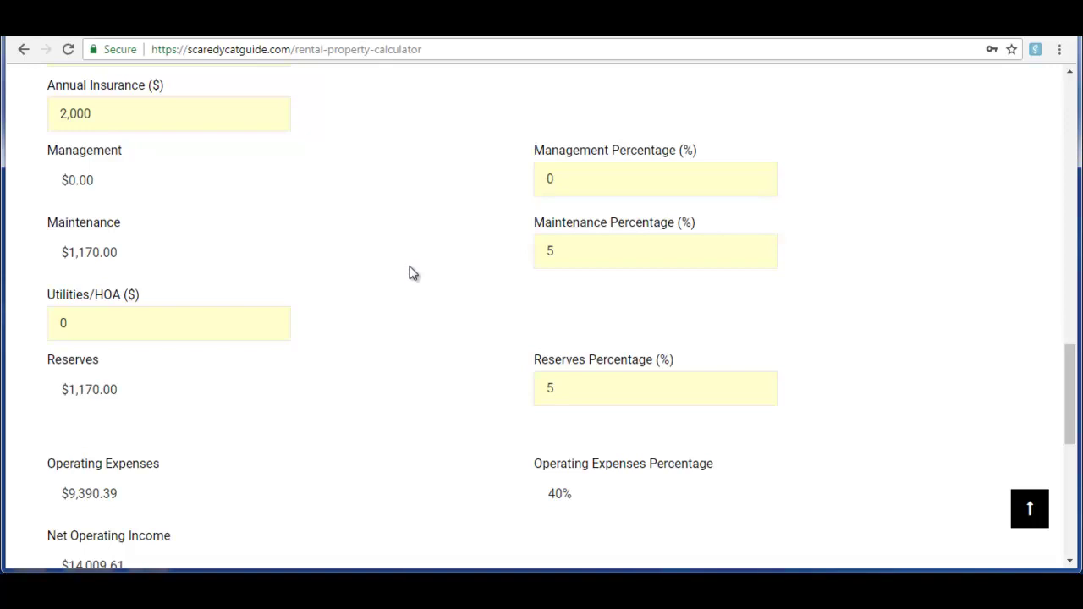
- Review the annualized rental income against the vacancy, tax, insurance, management, maintenance, utilities and reserves costs
{"action": "scroll", "coordinate": [409, 276], "scroll_direction": "down", "scroll_amount": 1}
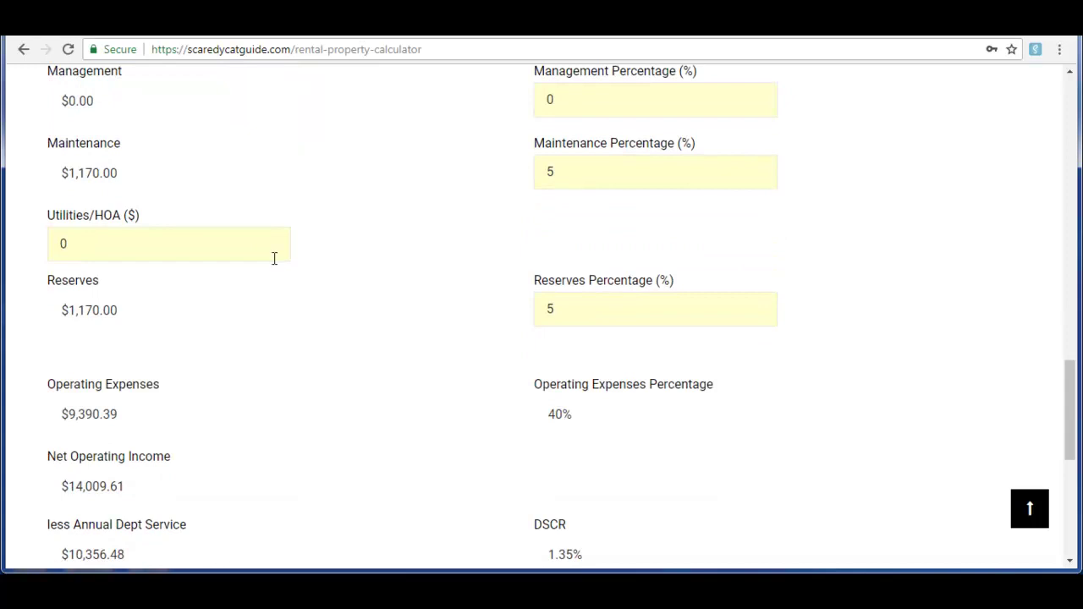
{"action": "scroll", "coordinate": [380, 308], "scroll_direction": "up", "scroll_amount": 5}
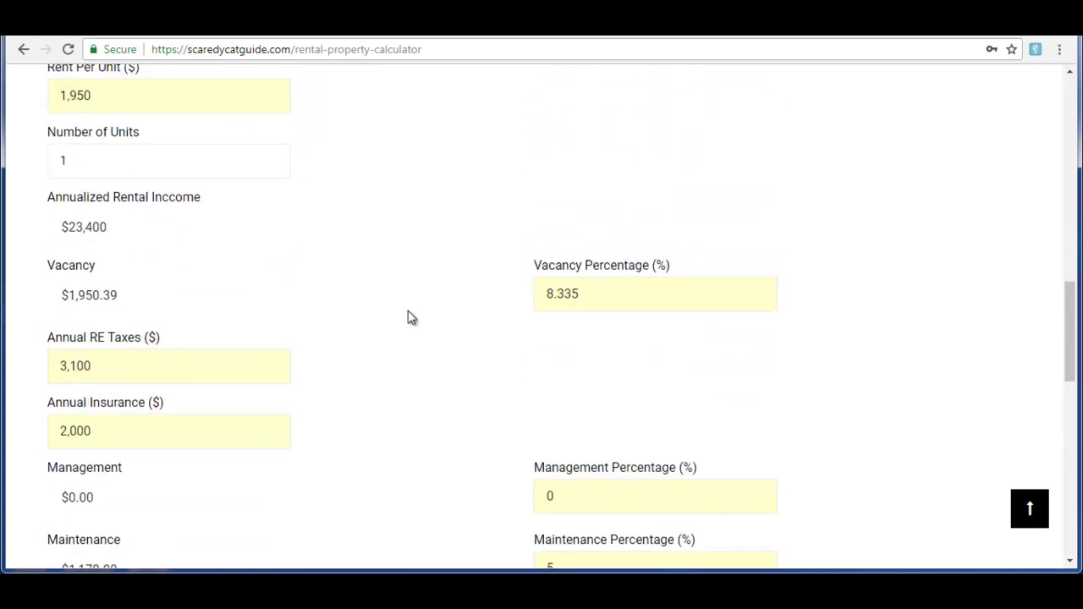
{"action": "scroll", "coordinate": [406, 315], "scroll_direction": "down", "scroll_amount": 1}
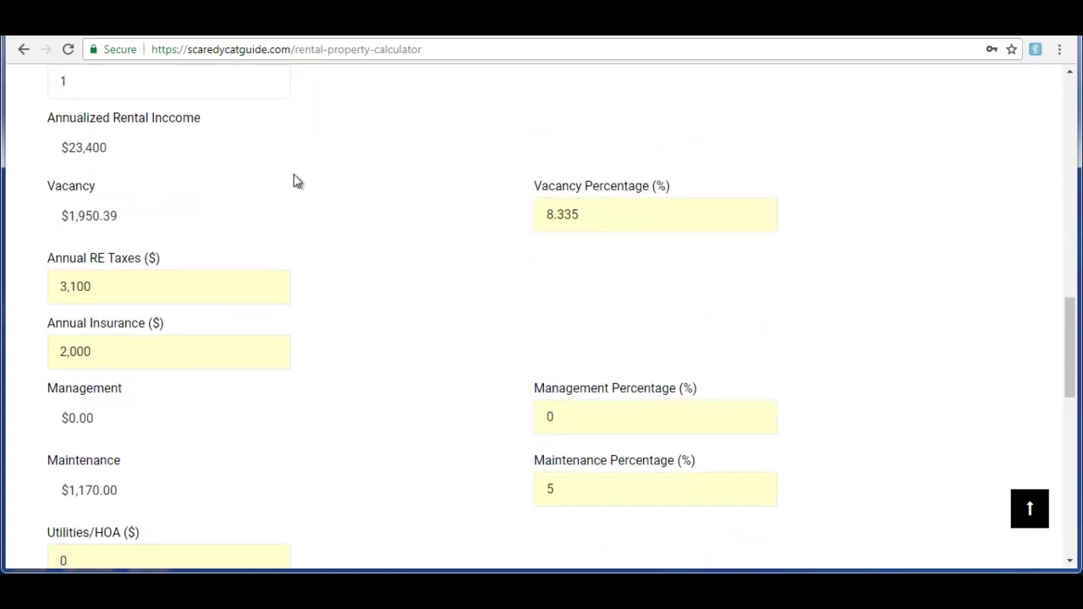
{"action": "scroll", "coordinate": [336, 232], "scroll_direction": "up", "scroll_amount": 1}
{"action": "scroll", "coordinate": [285, 232], "scroll_direction": "up", "scroll_amount": 1}
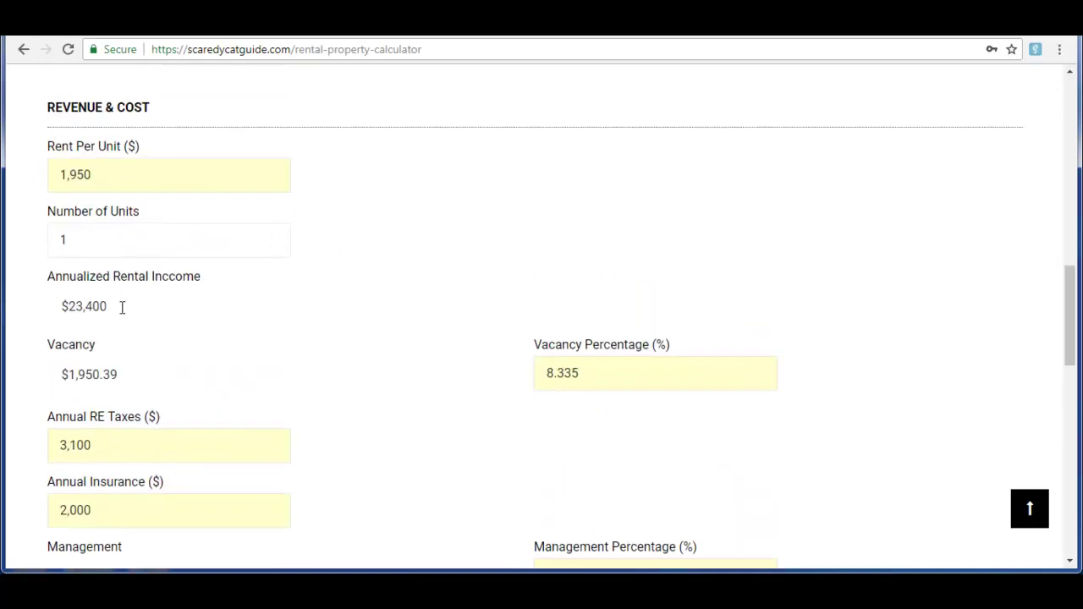
{"action": "scroll", "coordinate": [102, 296], "scroll_direction": "down", "scroll_amount": 1}
{"action": "scroll", "coordinate": [339, 254], "scroll_direction": "down", "scroll_amount": 2}
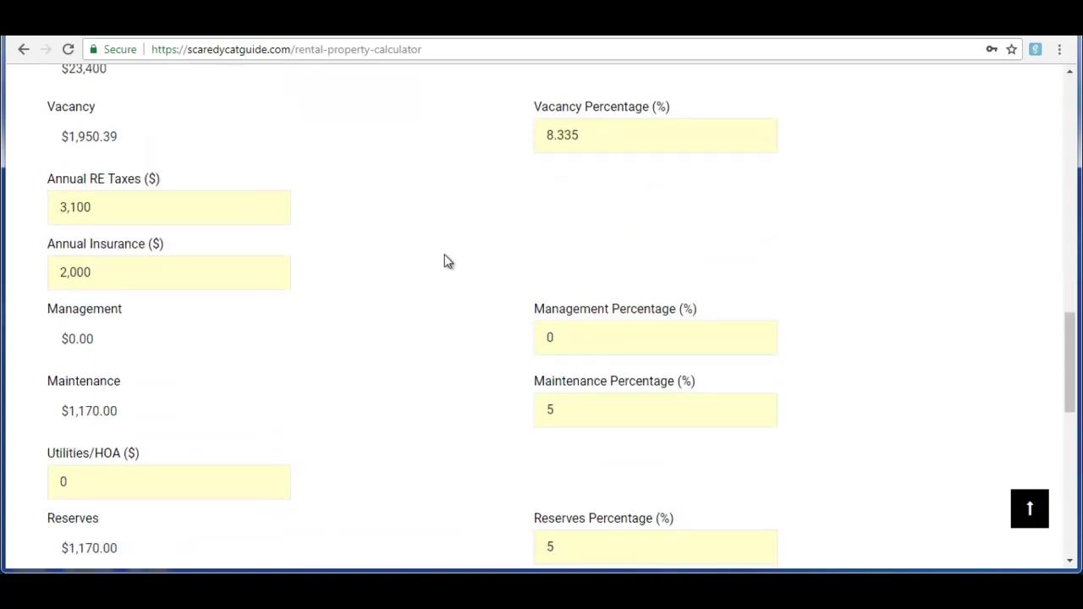
{"action": "scroll", "coordinate": [358, 285], "scroll_direction": "down", "scroll_amount": 3}
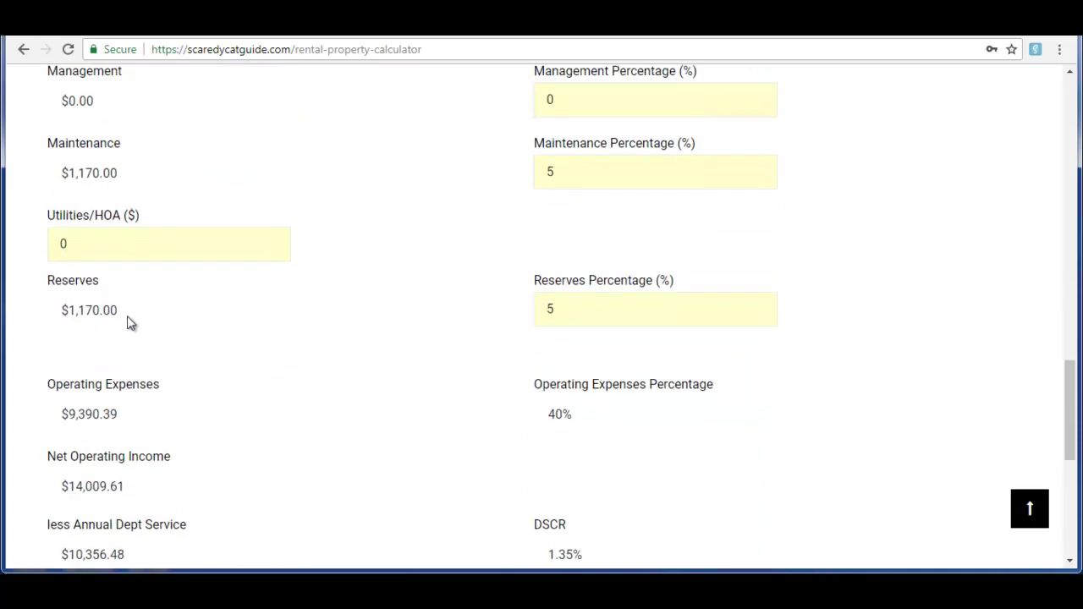
- Examine the operating expenses, net operating income, debt service, DSCR, cap rate, CCR and cash flow, and return to the start of the calculator
{"action": "scroll", "coordinate": [347, 262], "scroll_direction": "down", "scroll_amount": 2}
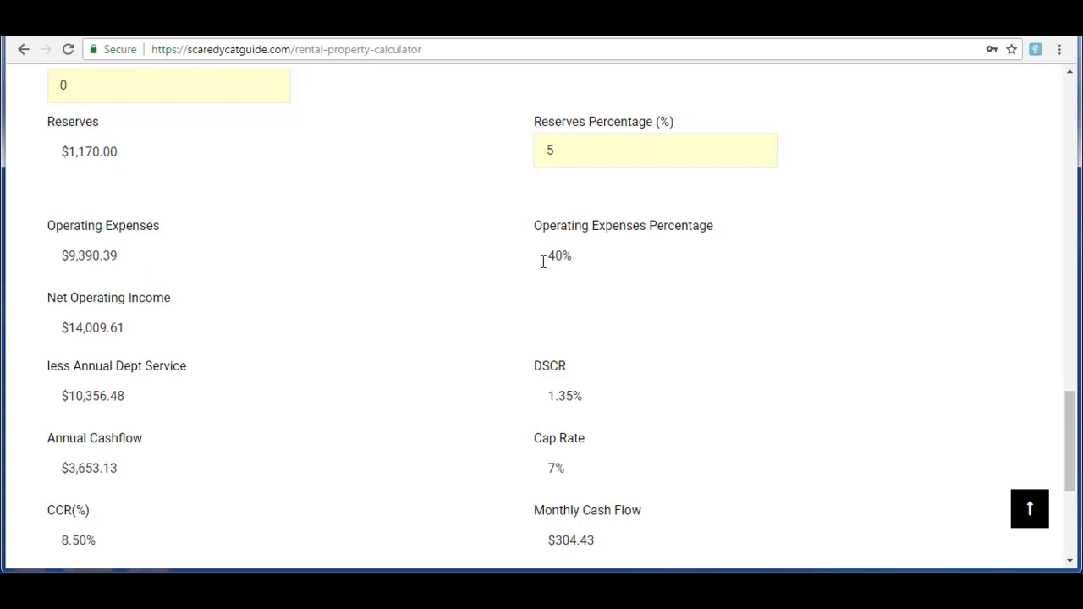
{"action": "scroll", "coordinate": [491, 265], "scroll_direction": "down", "scroll_amount": 1}
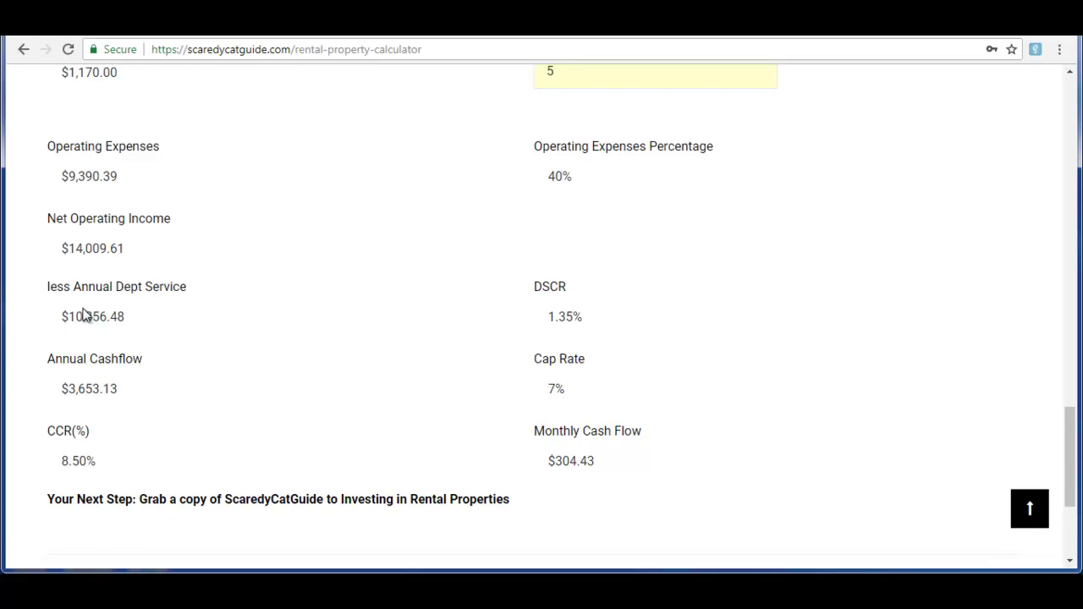
{"action": "scroll", "coordinate": [155, 301], "scroll_direction": "down", "scroll_amount": 1}
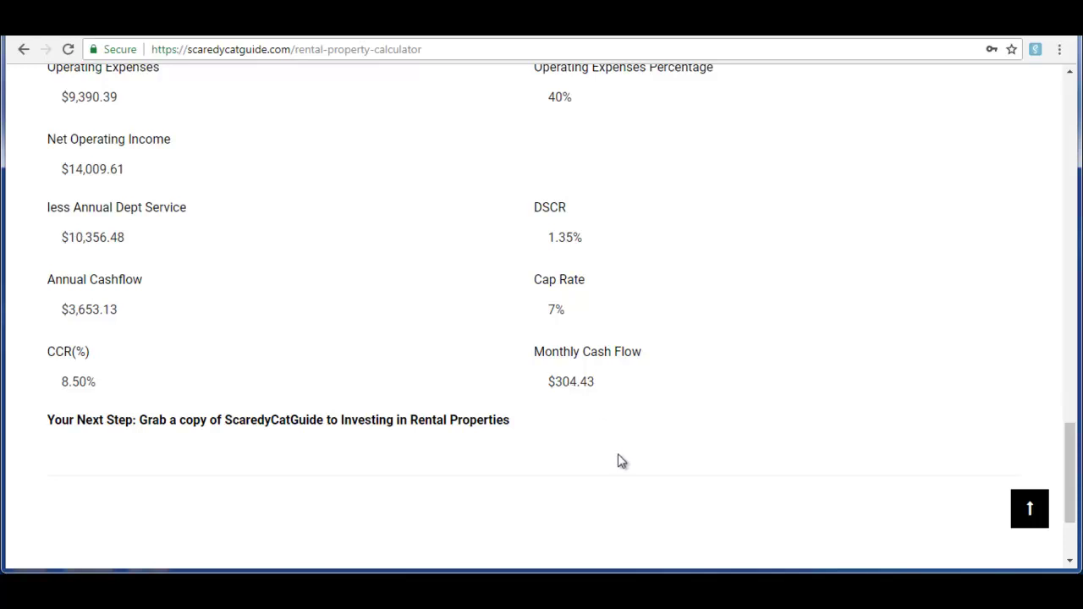
{"action": "scroll", "coordinate": [634, 406], "scroll_direction": "up", "scroll_amount": 20}
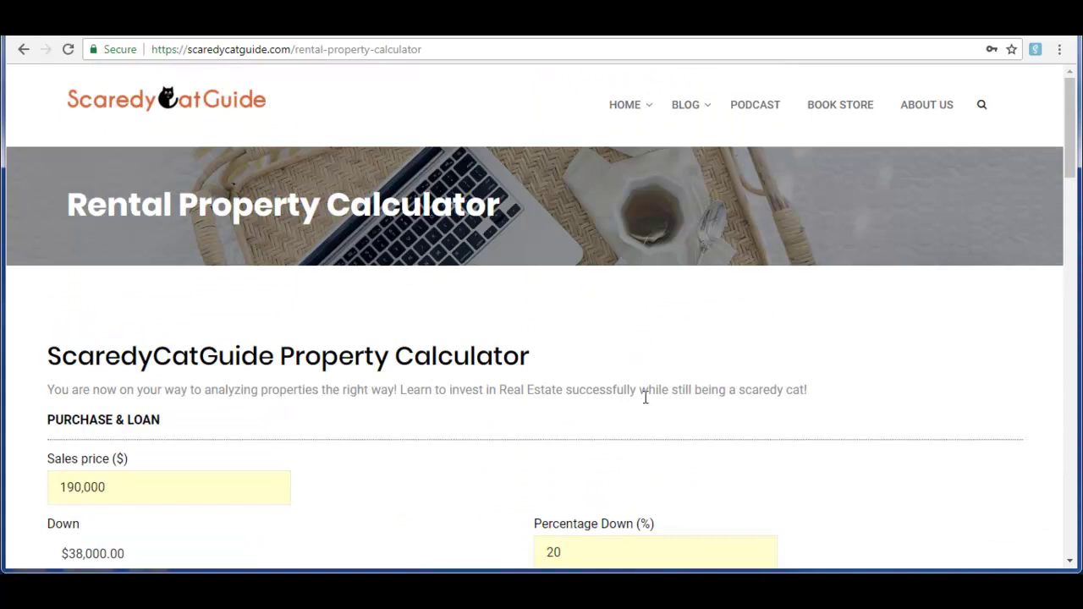